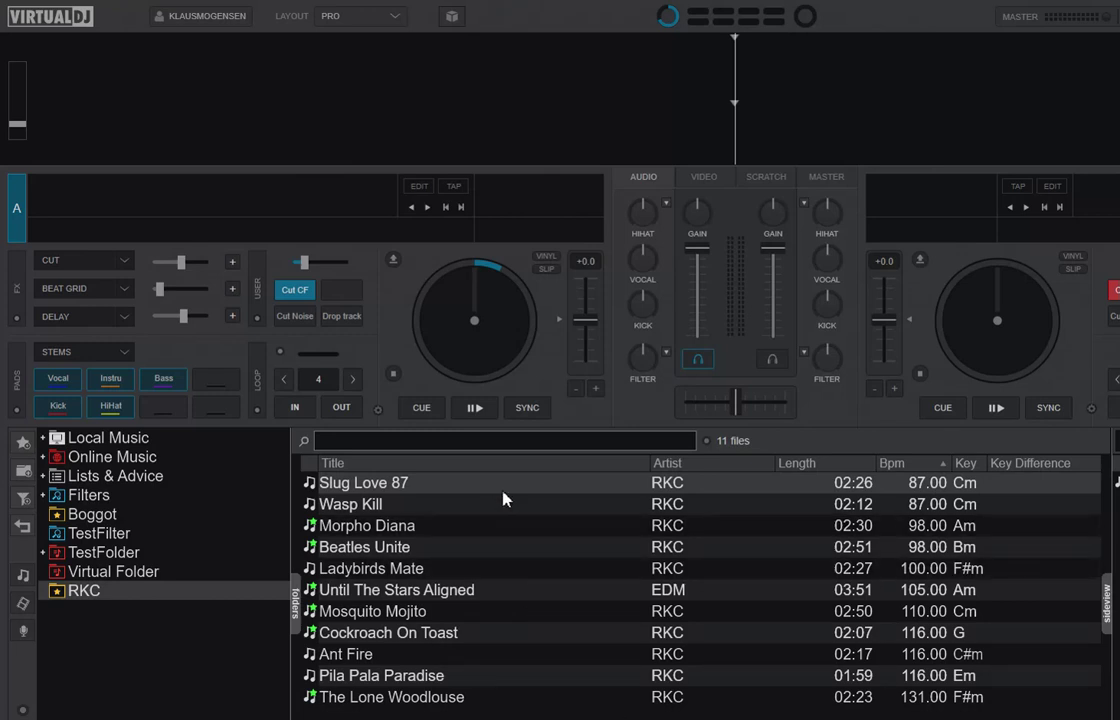
drag(490, 484, 478, 358)
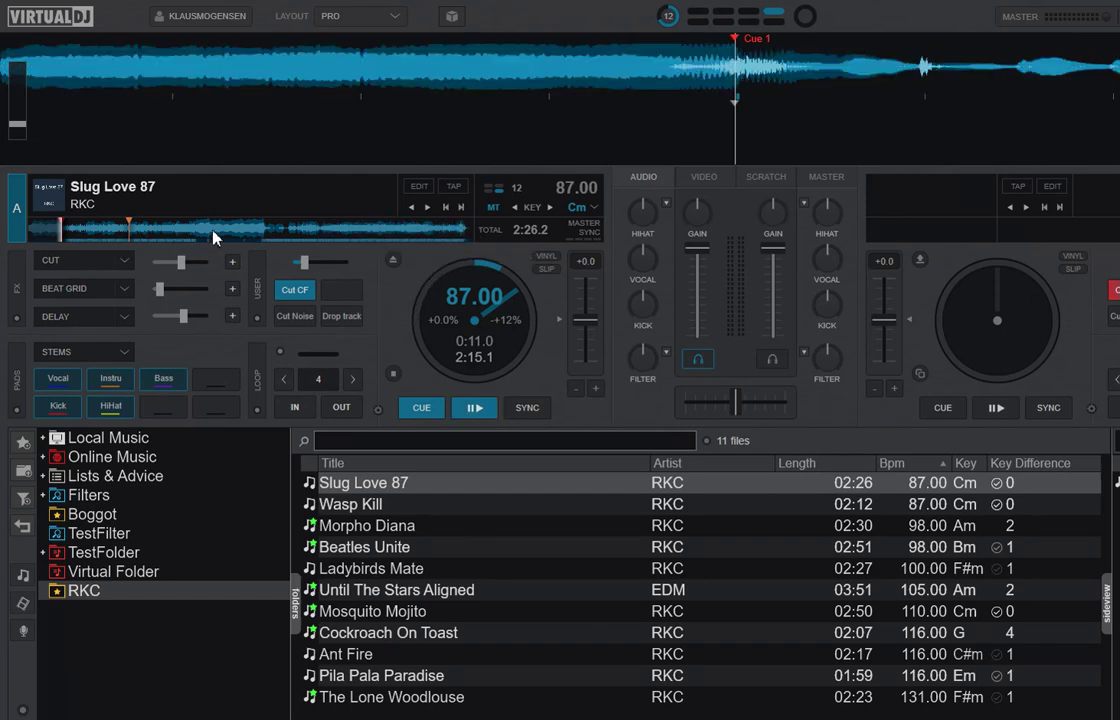
click(393, 259)
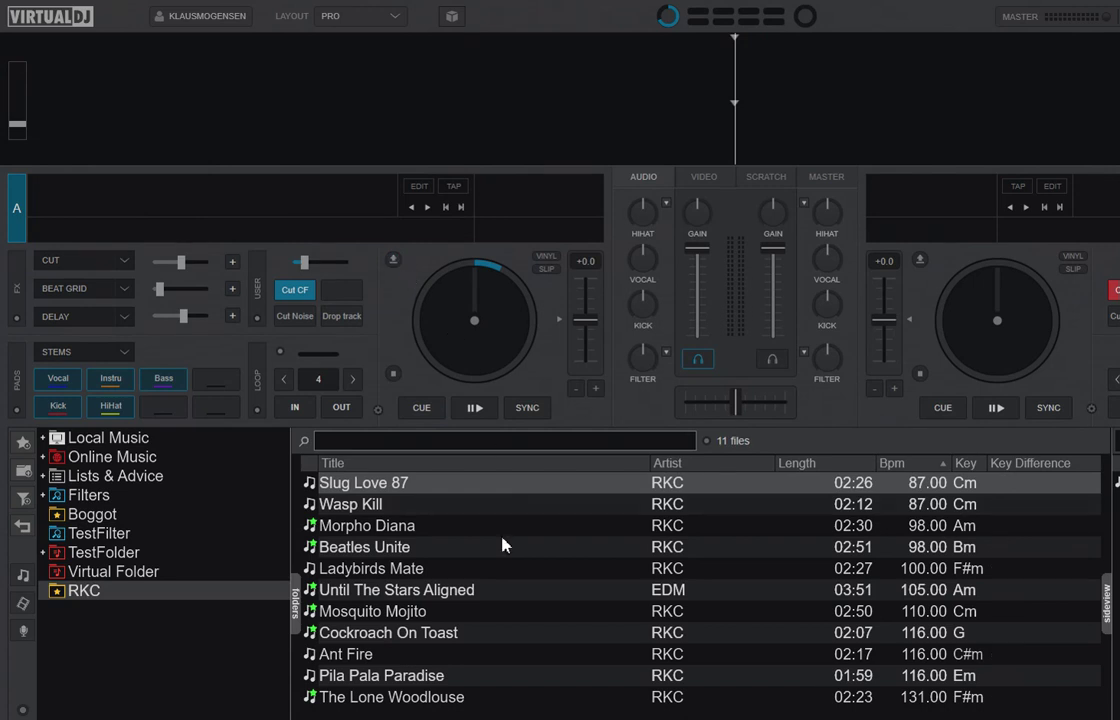
drag(425, 497, 425, 330)
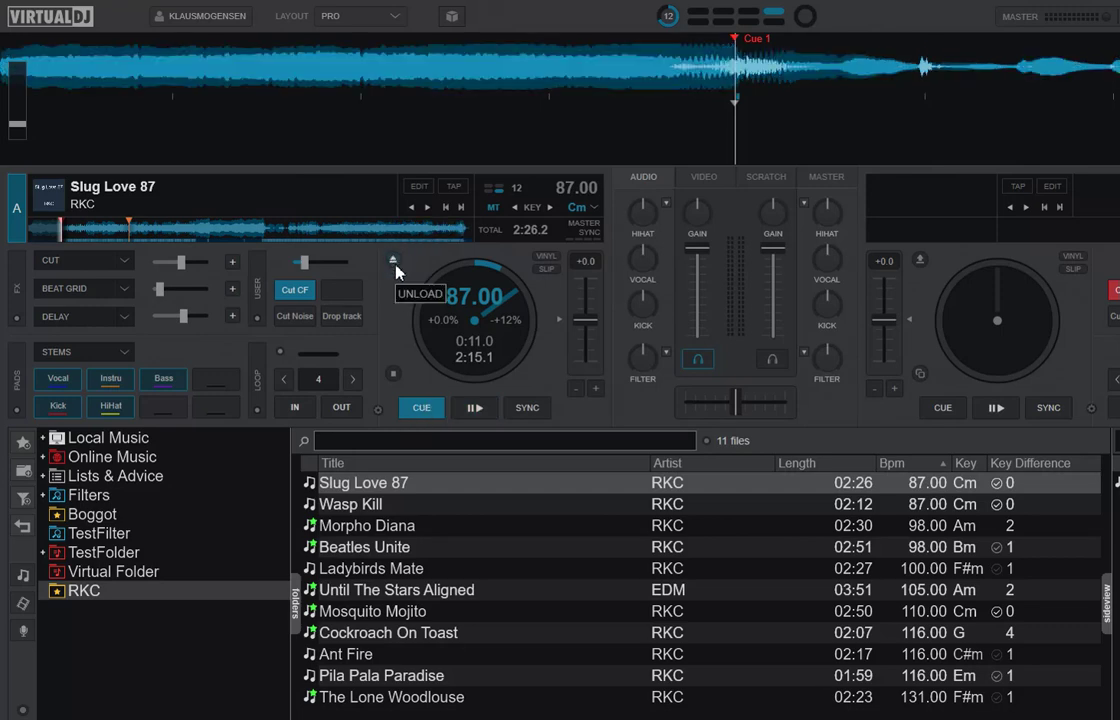
Reload Slug Love 87 on deck A, play it briefly, stop at Cue 1, then eject it.
click(394, 266)
drag(437, 487, 415, 332)
click(468, 408)
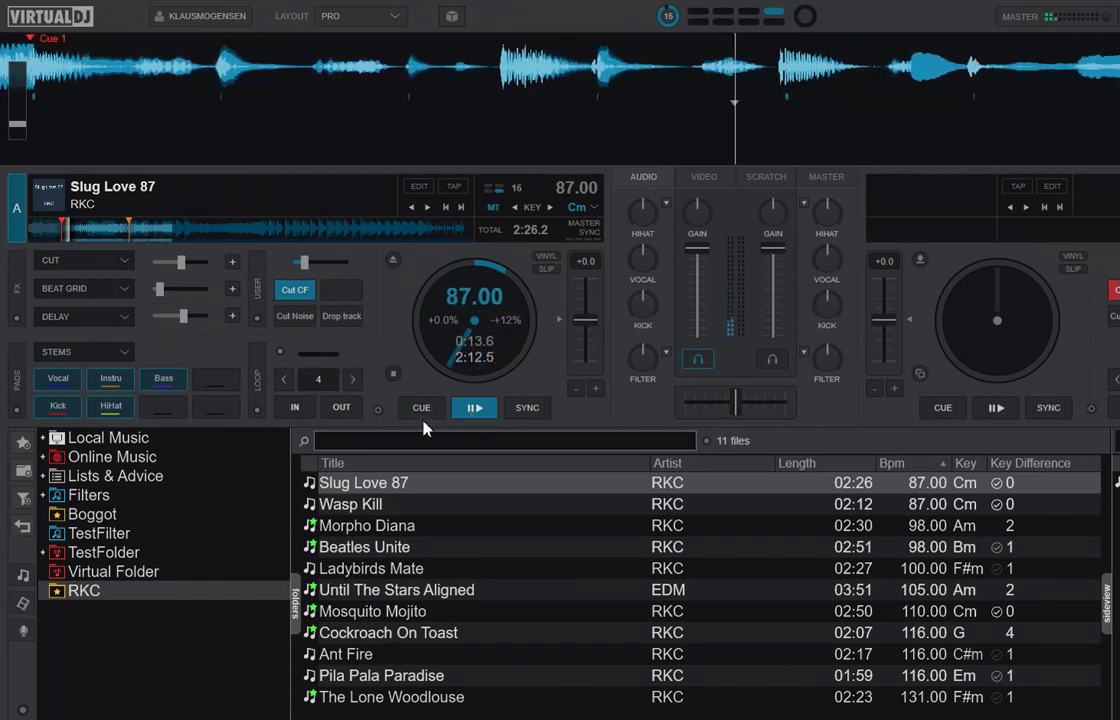
click(423, 410)
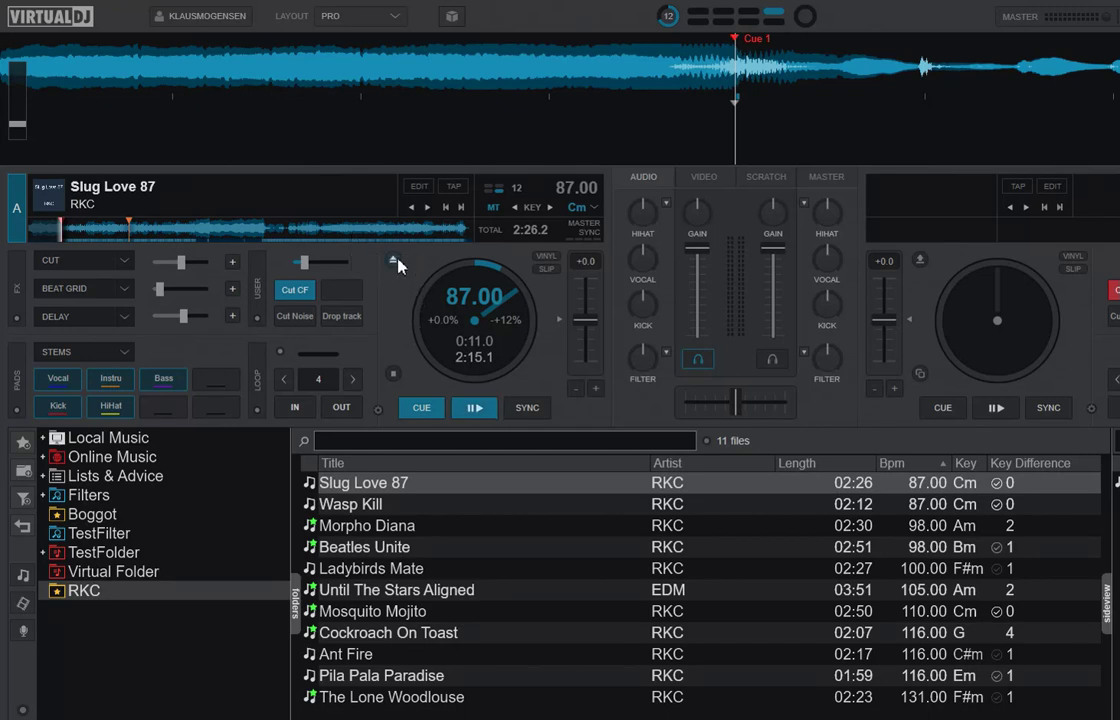
click(395, 261)
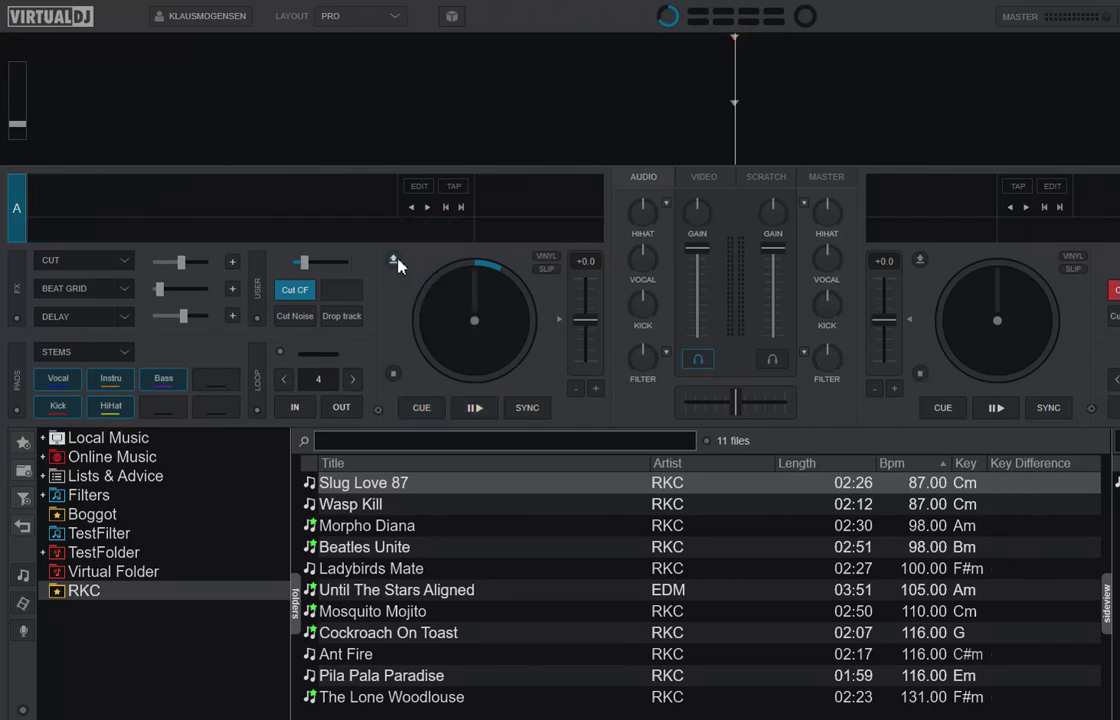
Run Precompute stems on Slug Love 87 from its browser context menu.
right_click(401, 487)
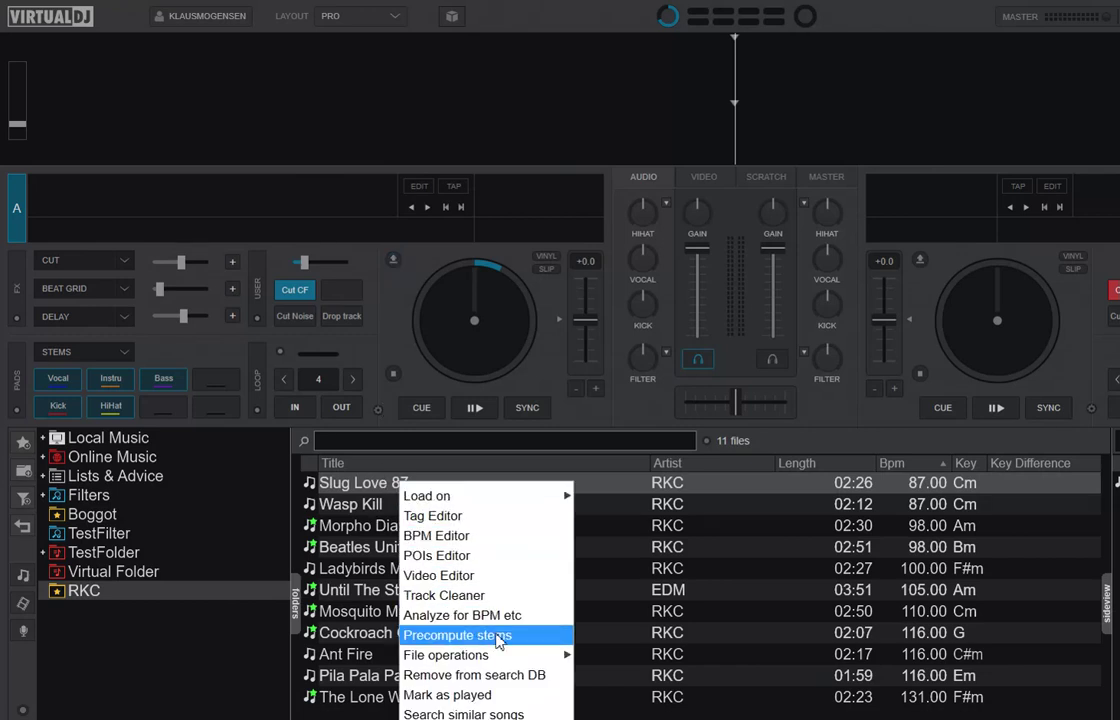
click(498, 636)
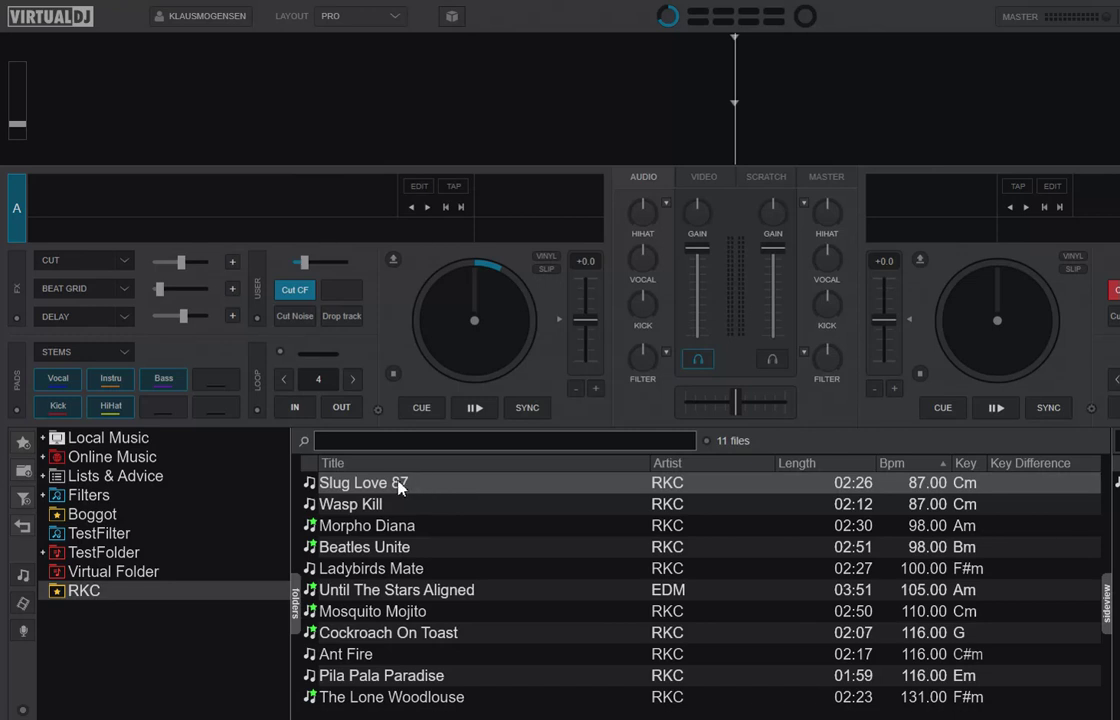
Load Slug Love 87 onto deck A and show its file in the C:\RKC folder via File operations.
drag(398, 487, 420, 325)
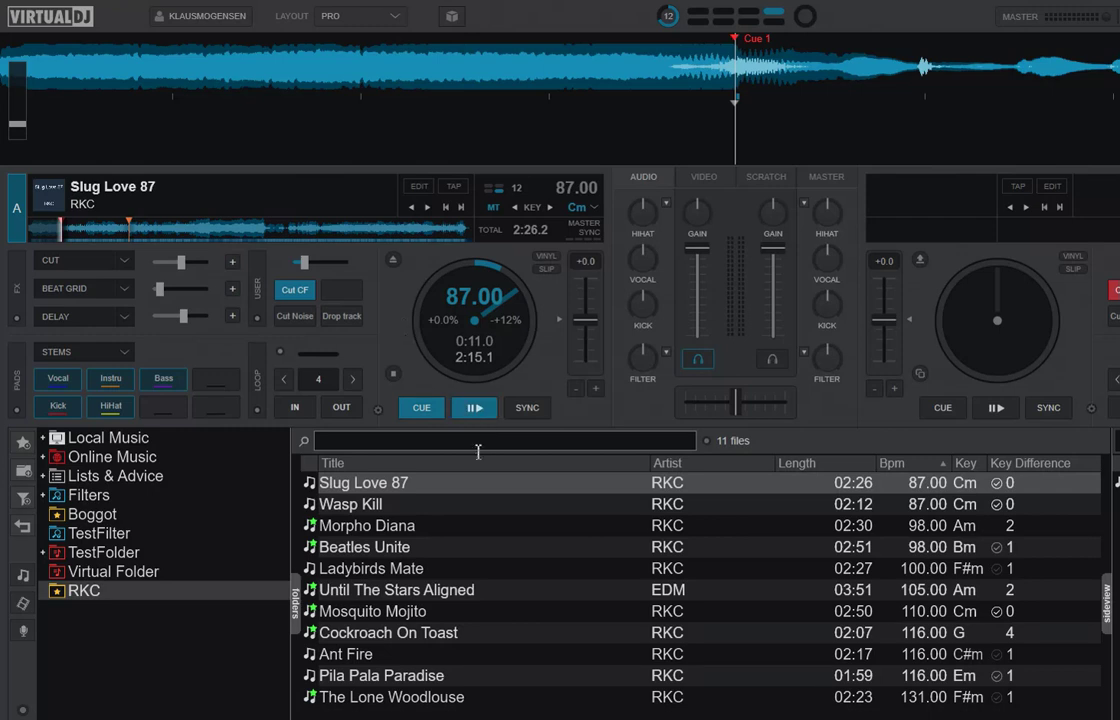
right_click(450, 487)
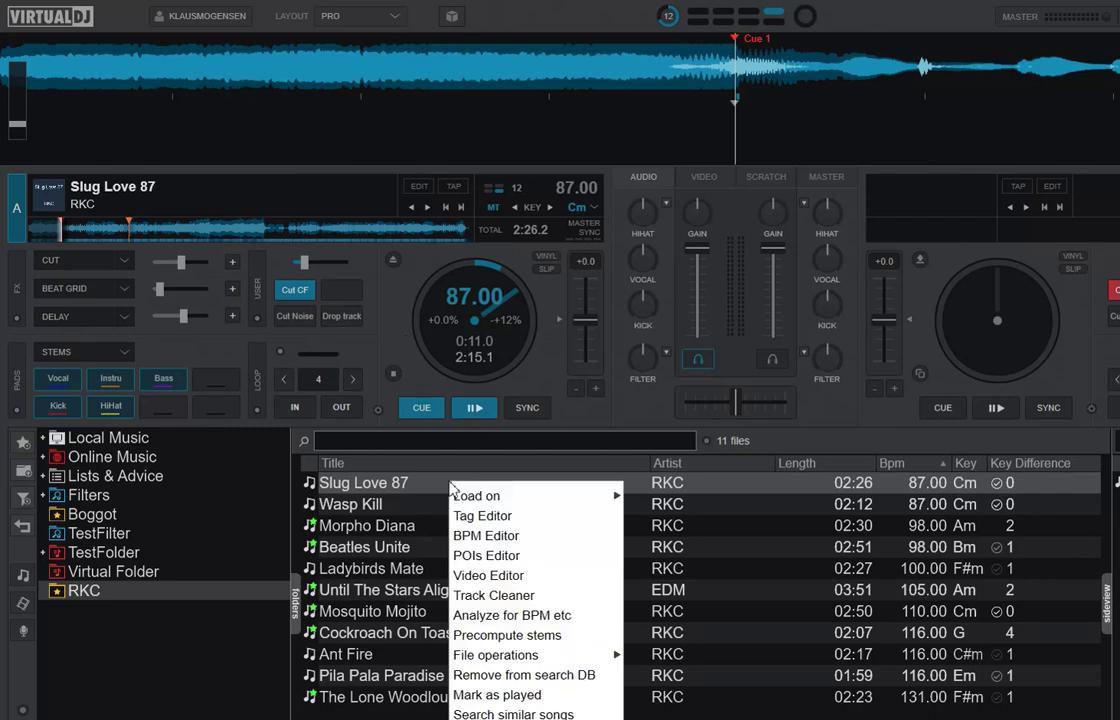
mouse_move(531, 662)
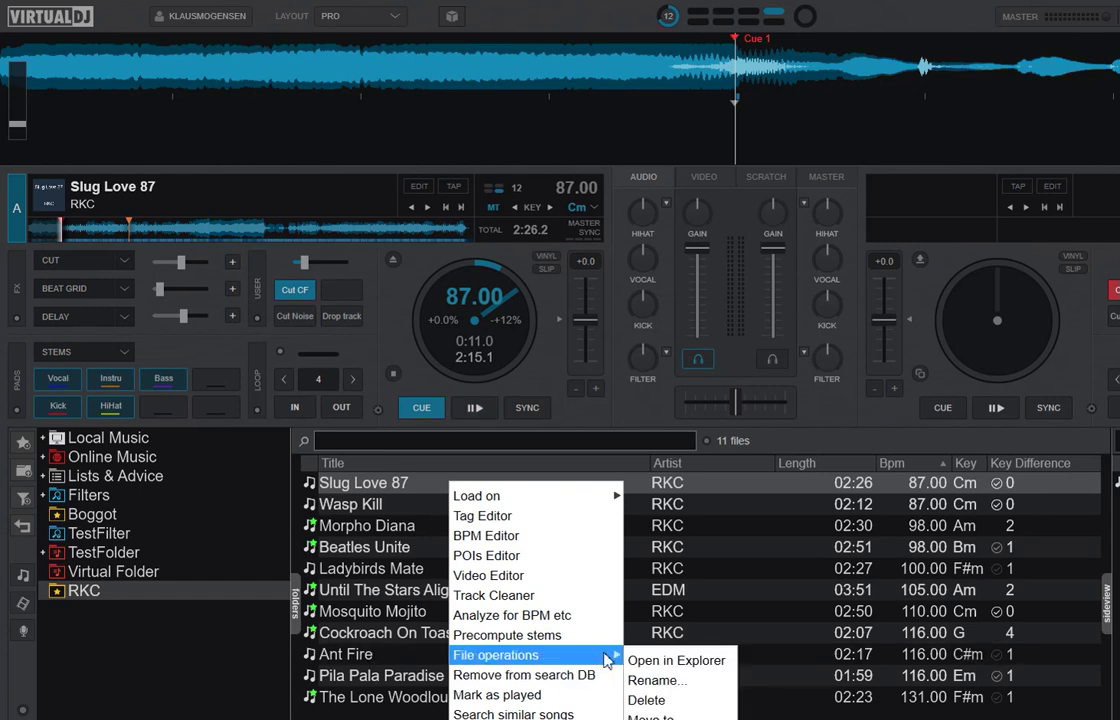
click(634, 663)
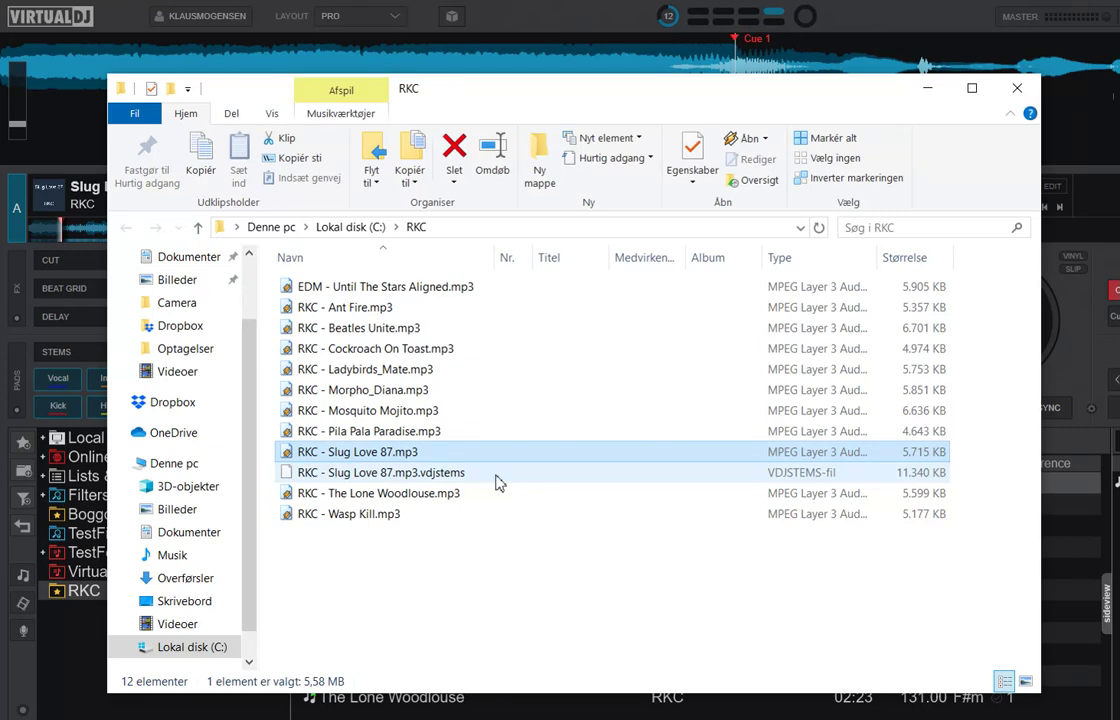
Close the C:\RKC Explorer window once the 11.340 KB .vdjstems file is confirmed.
click(1018, 92)
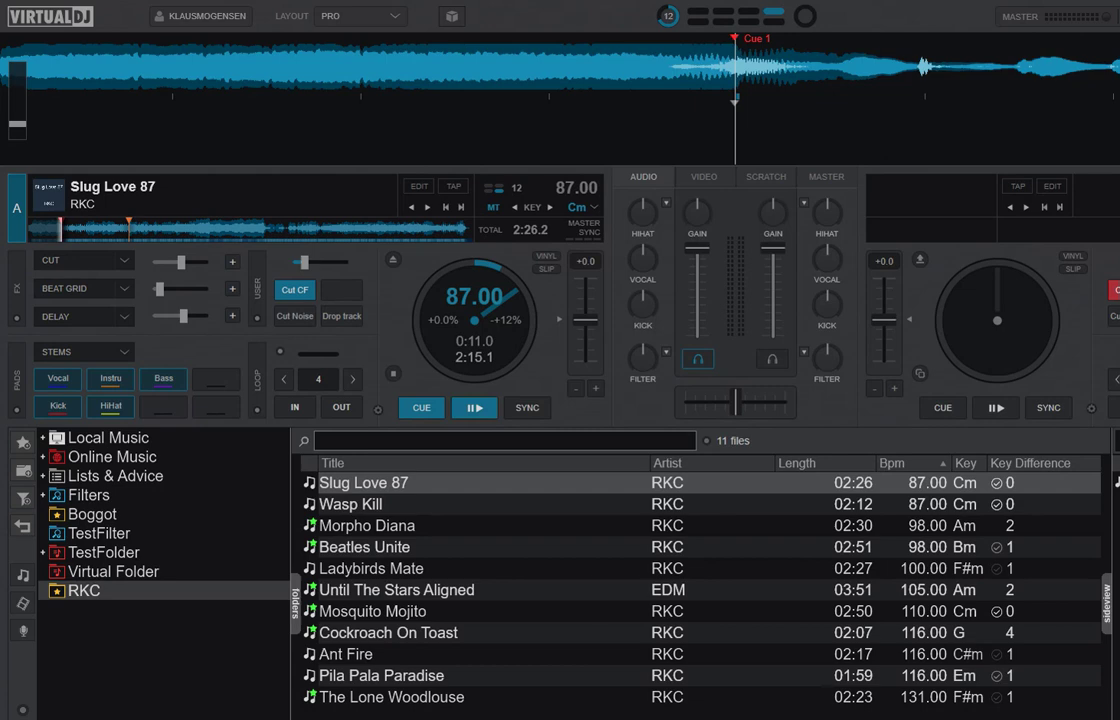
Search settings for 'prec', set precomputeStems to Always create, and close the settings.
click(451, 16)
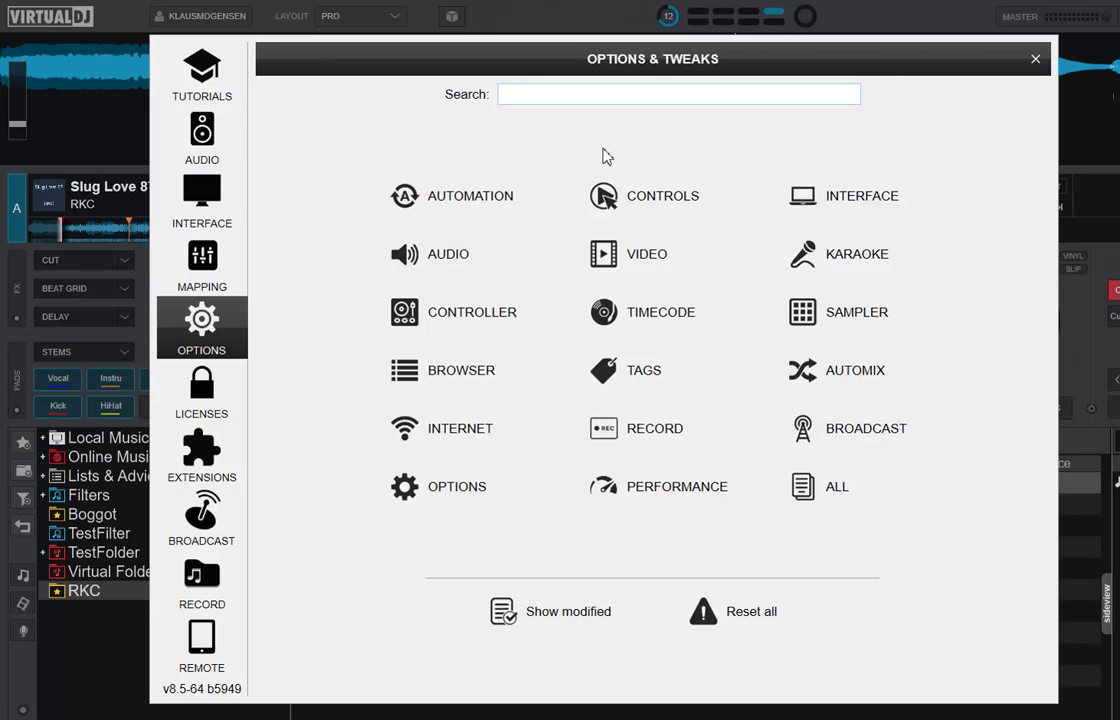
text(prec)
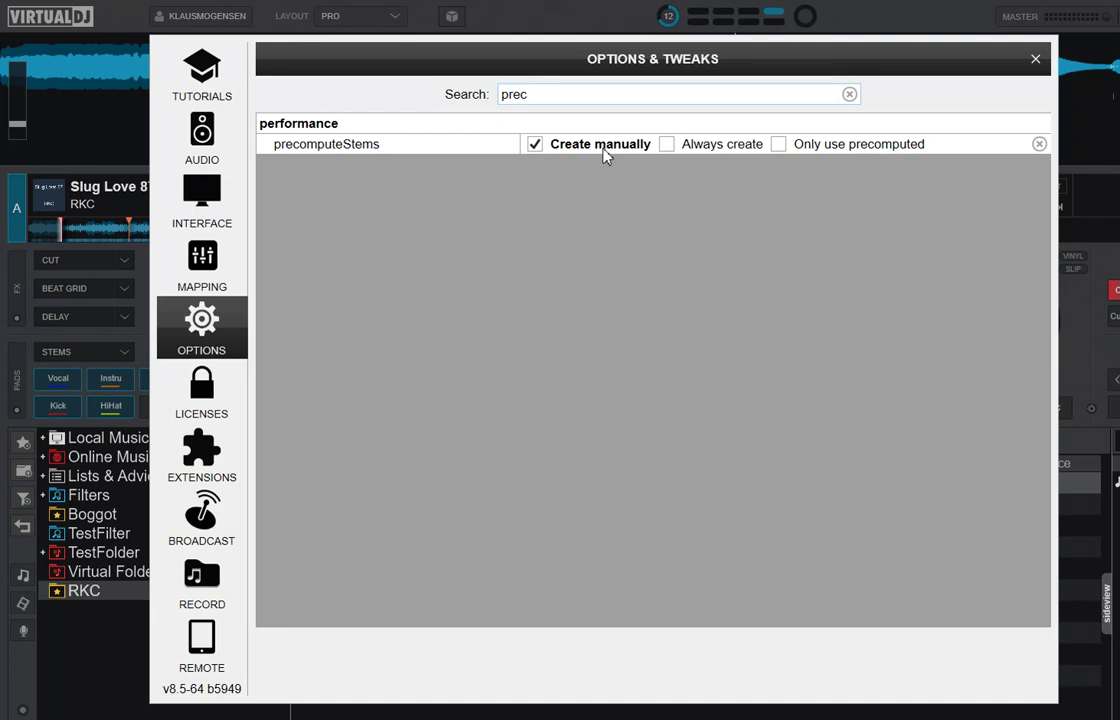
click(667, 146)
click(1036, 61)
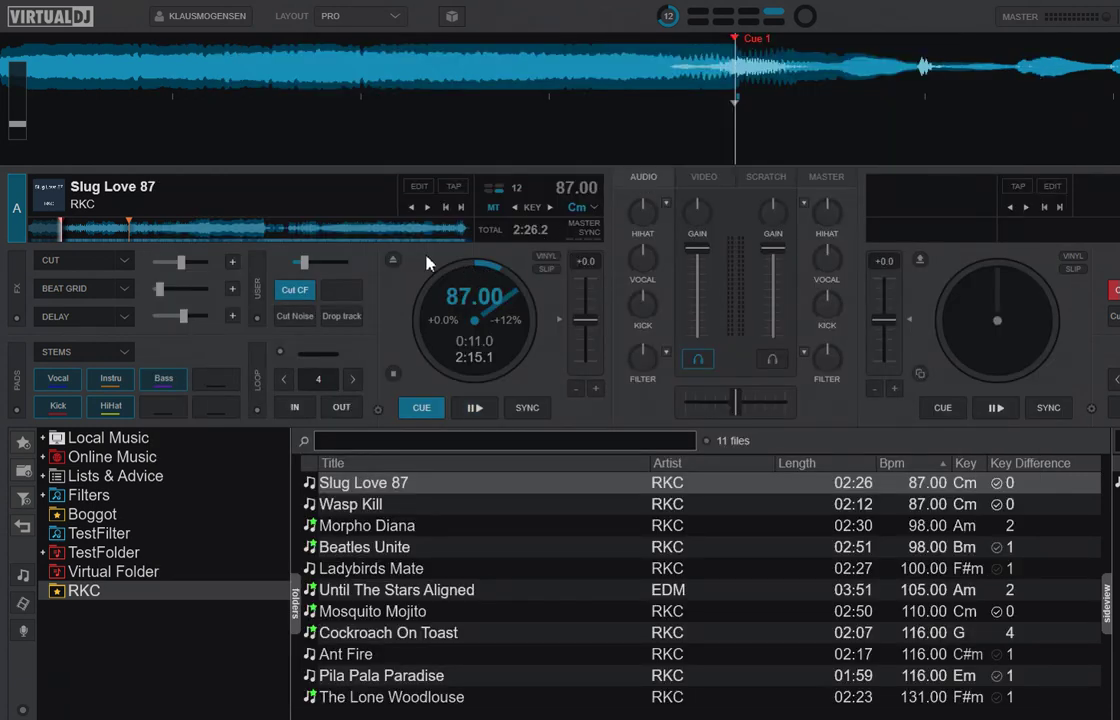
Swap Slug Love 87 for Wasp Kill on deck A and bring up Wasp Kill's context menu.
click(393, 261)
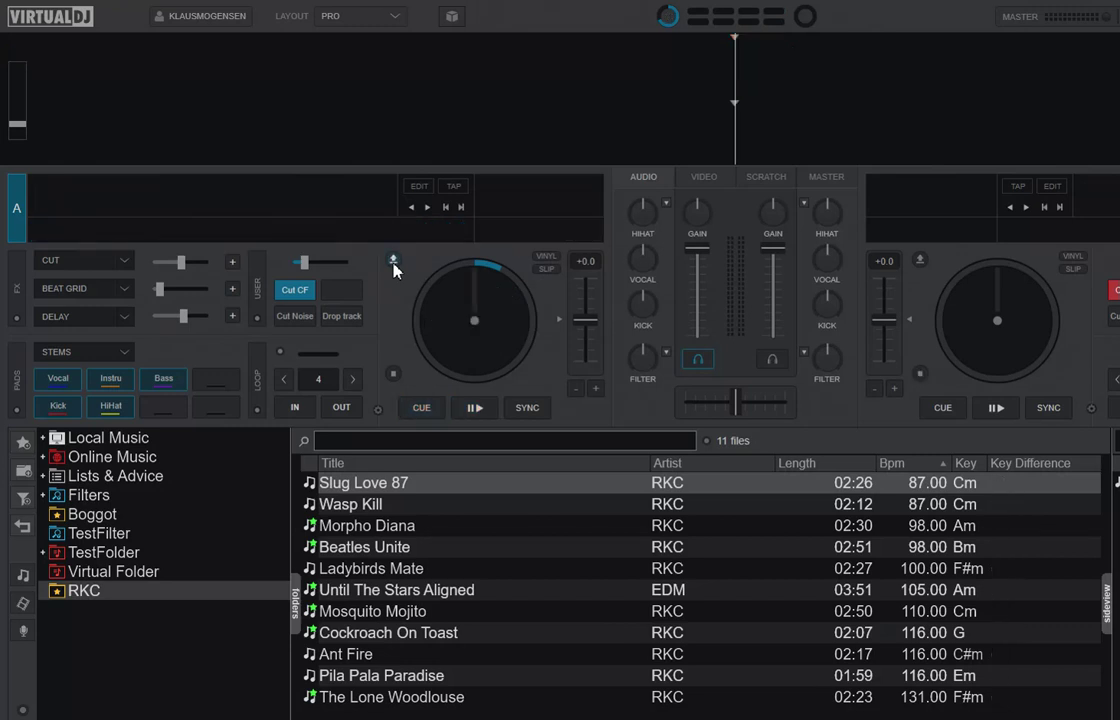
click(392, 510)
drag(380, 512, 397, 320)
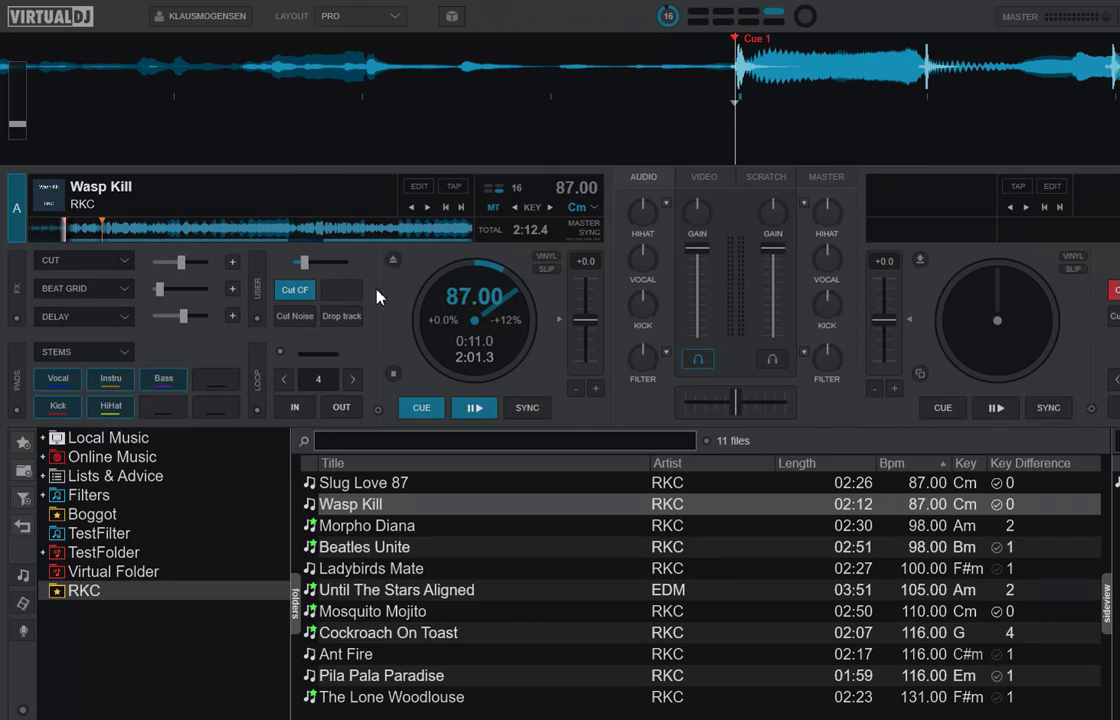
right_click(402, 510)
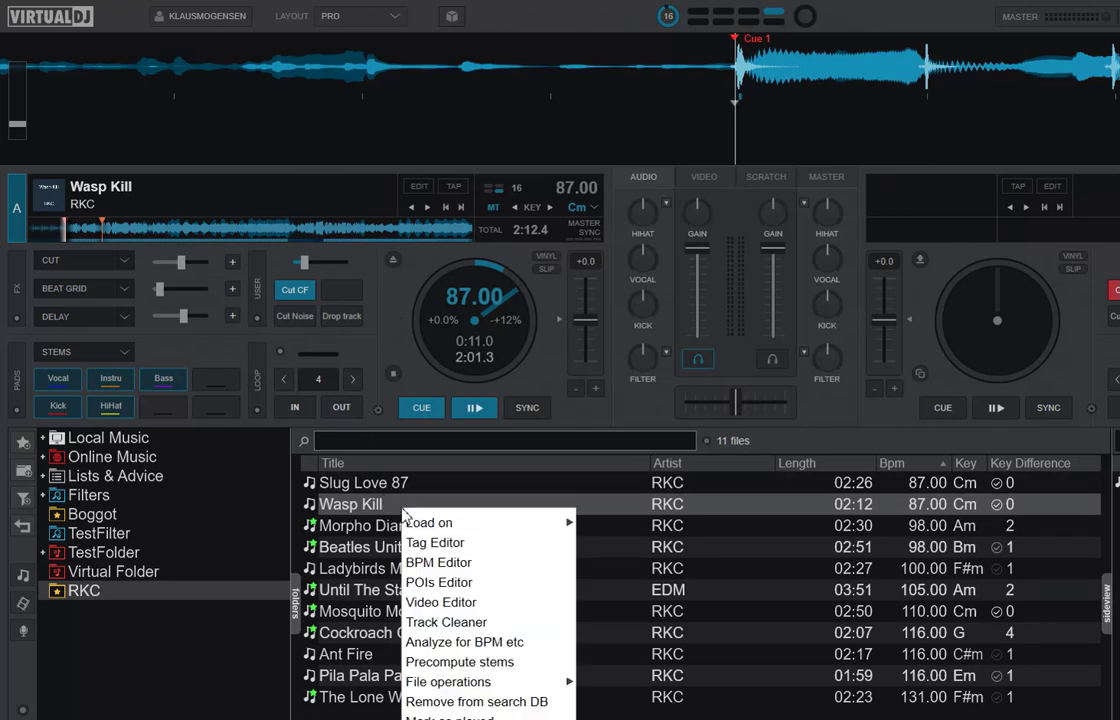
Show Wasp Kill in Explorer, confirm the 10.575 KB .vdjstems file, then close Explorer.
click(592, 688)
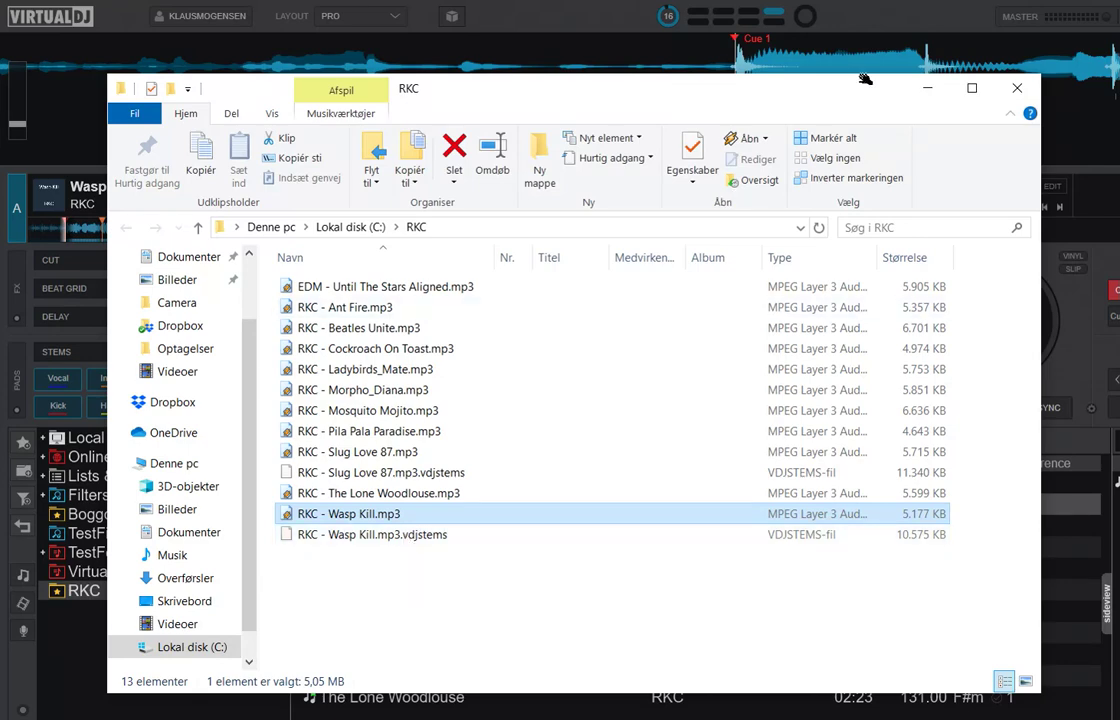
click(1032, 93)
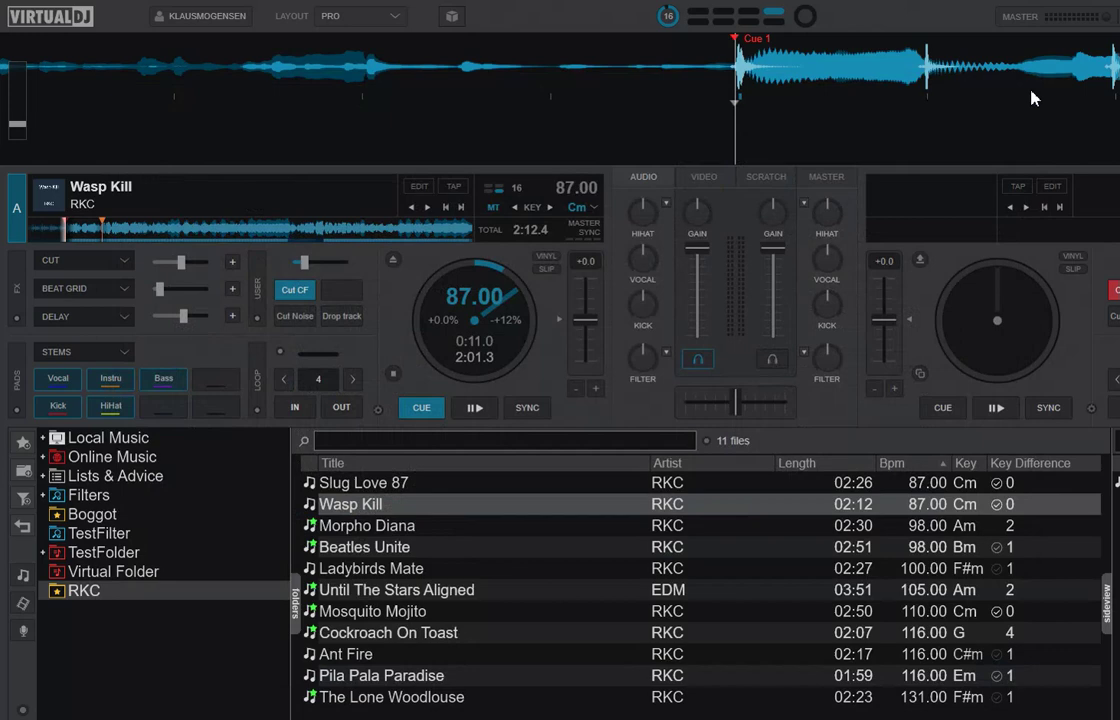
Eject Wasp Kill from deck A and drag it back onto deck A.
click(392, 260)
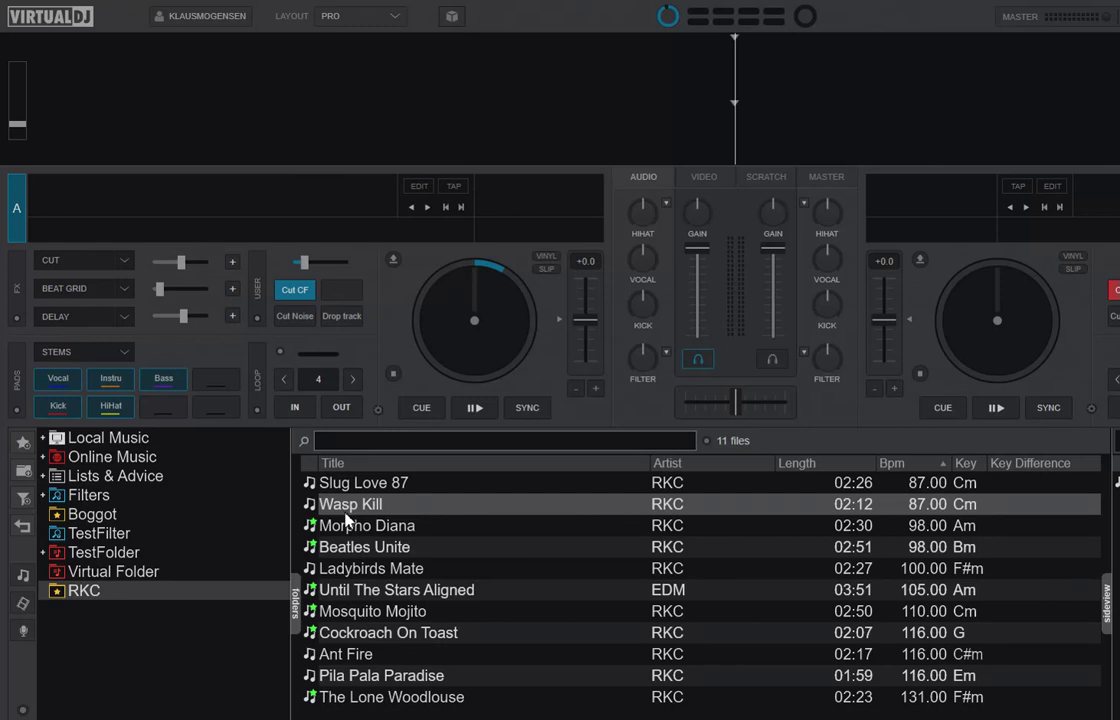
drag(318, 508, 408, 320)
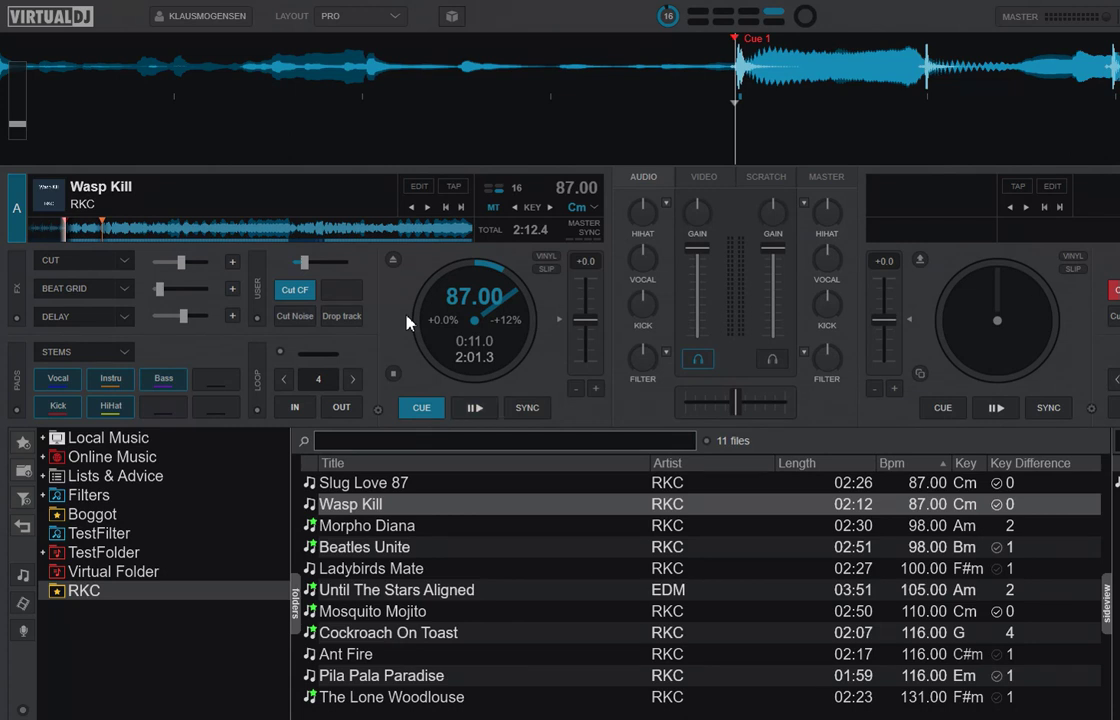
Empty deck A, then search options for 'prec' and choose Only use precomputed for precomputeStems.
click(394, 262)
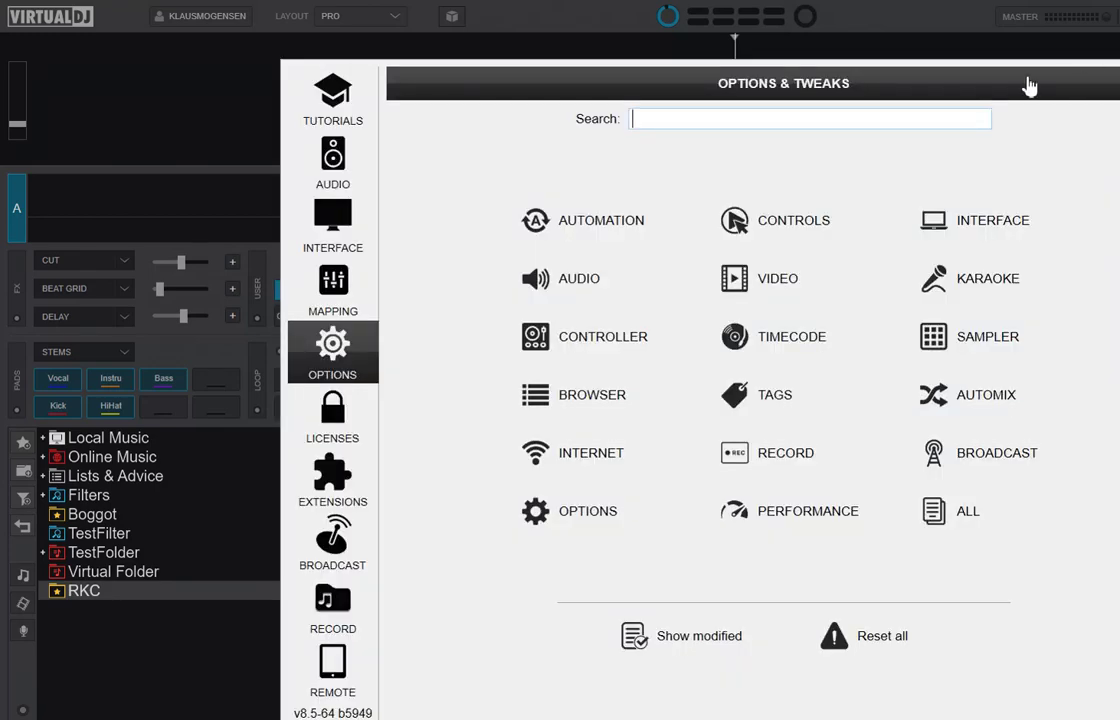
drag(1025, 85, 896, 84)
text(prec)
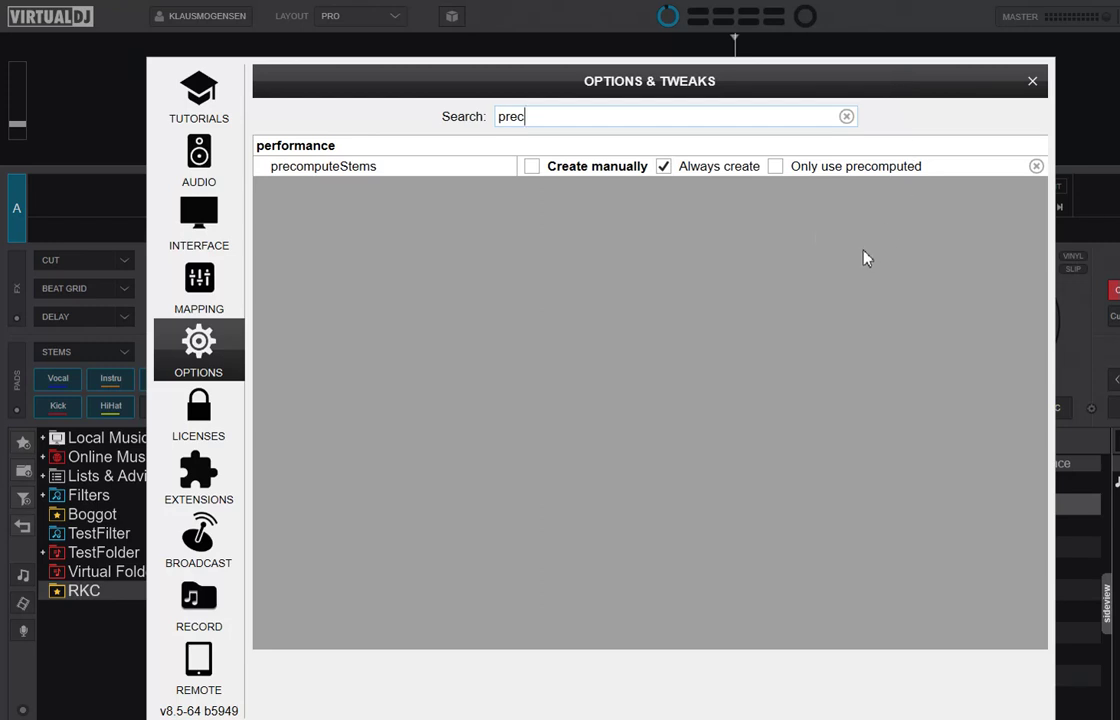
click(777, 168)
Close Options and play Slug Love 87 on deck A, muting vocal, instrumental and bass stems, then unmuting one.
click(1034, 82)
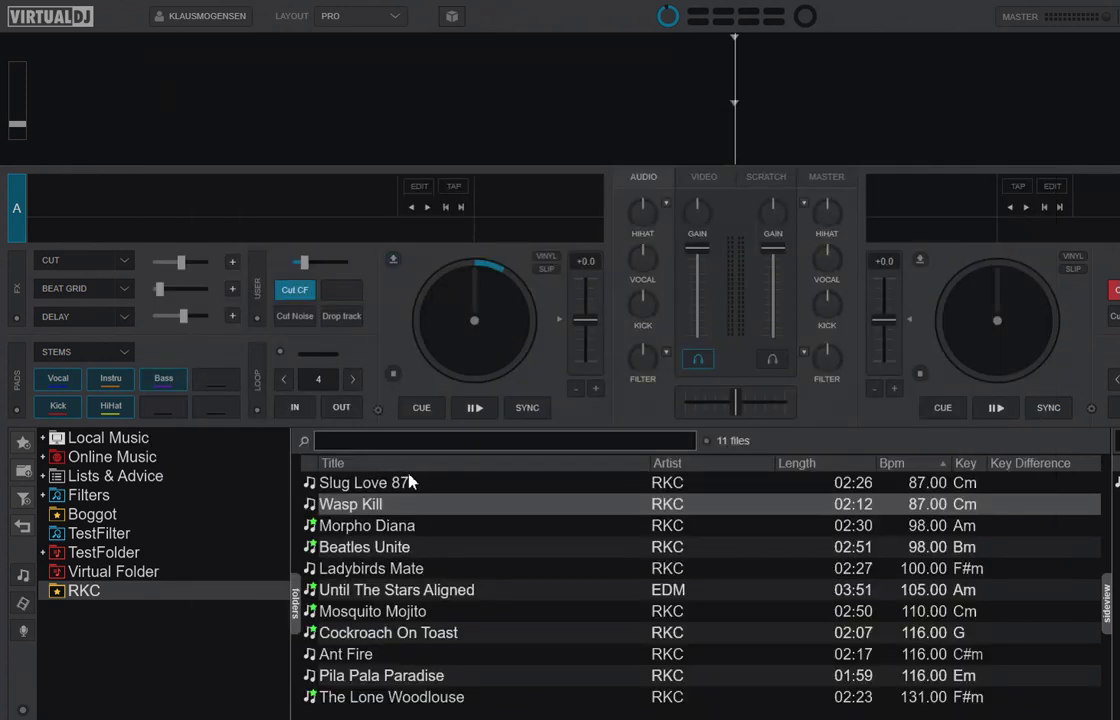
drag(405, 488, 405, 310)
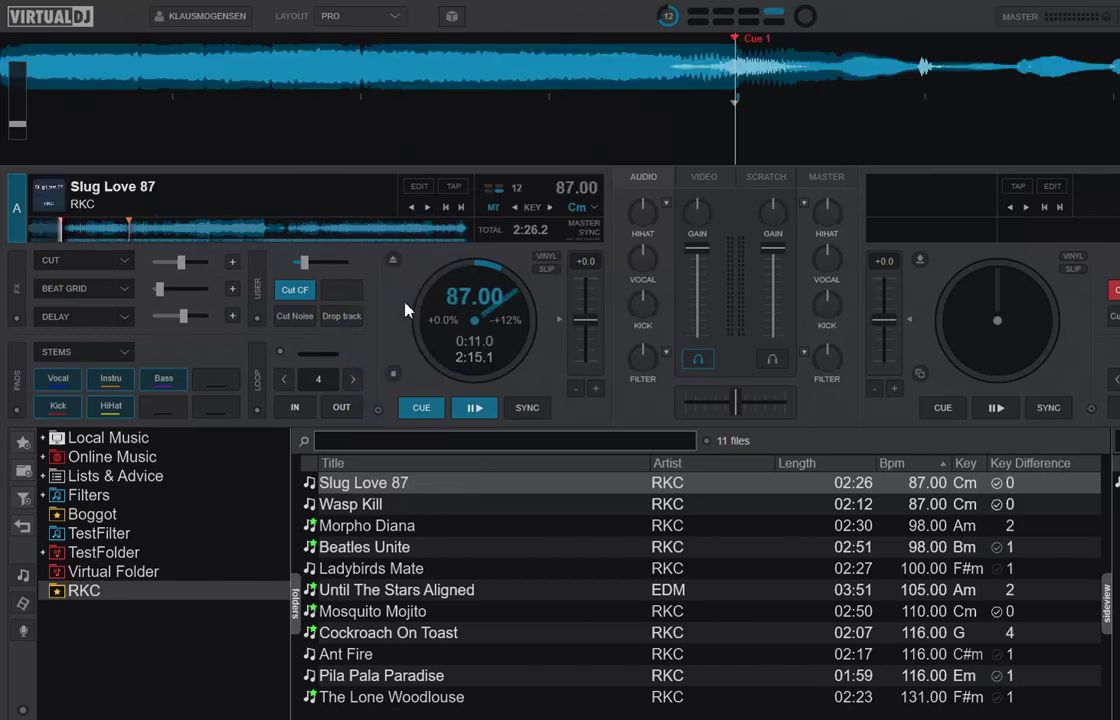
click(476, 412)
click(60, 380)
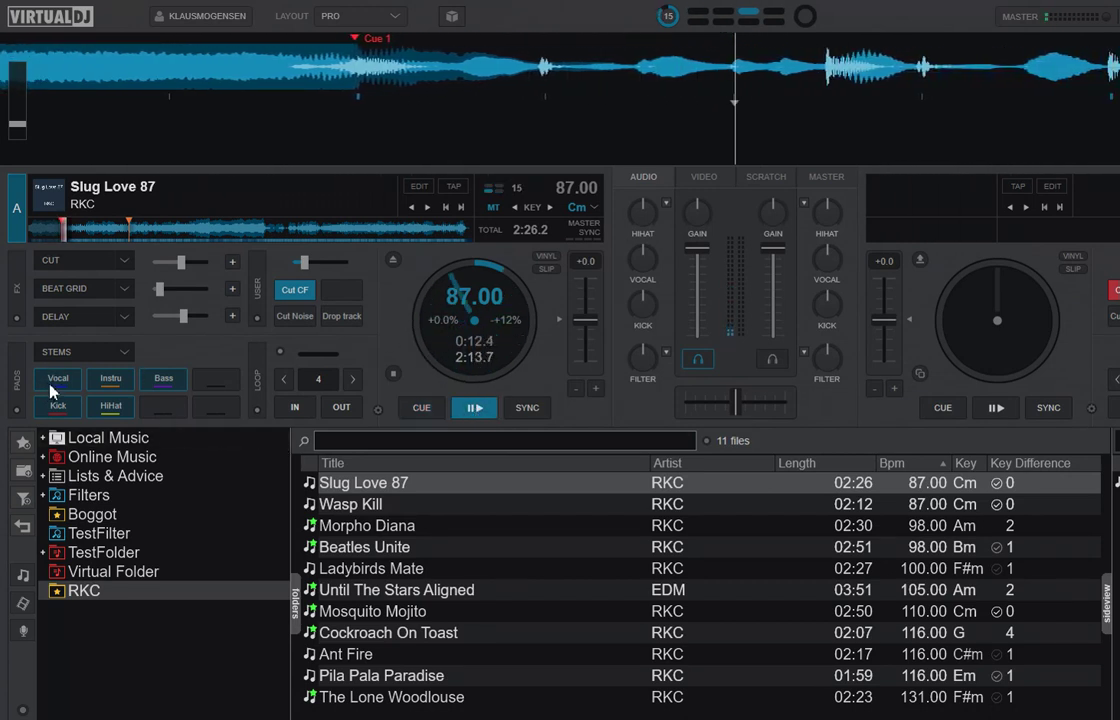
click(97, 388)
click(165, 385)
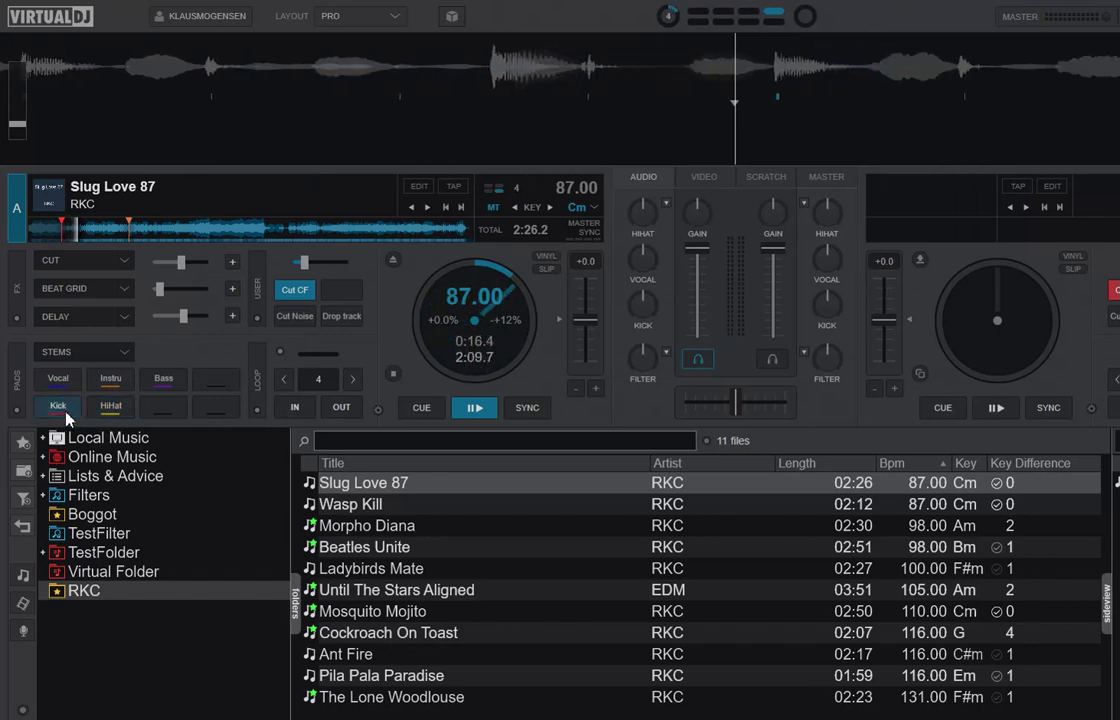
click(76, 388)
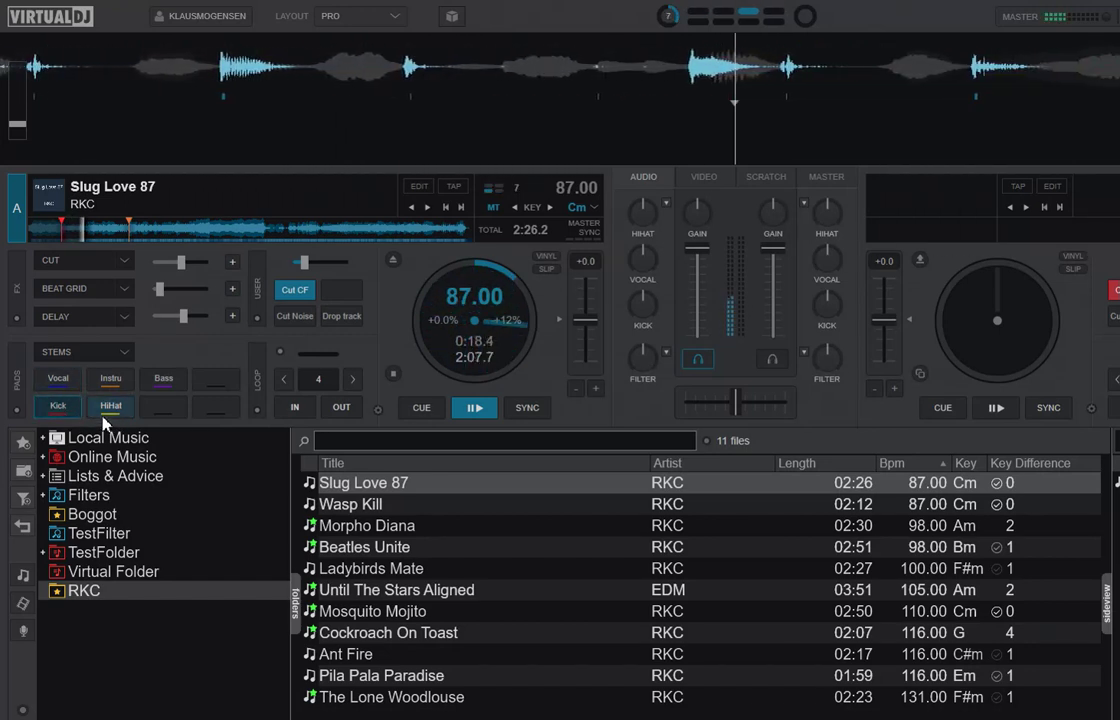
Stop at the cue point, eject Slug Love 87, and load Wasp Kill onto deck A.
click(421, 408)
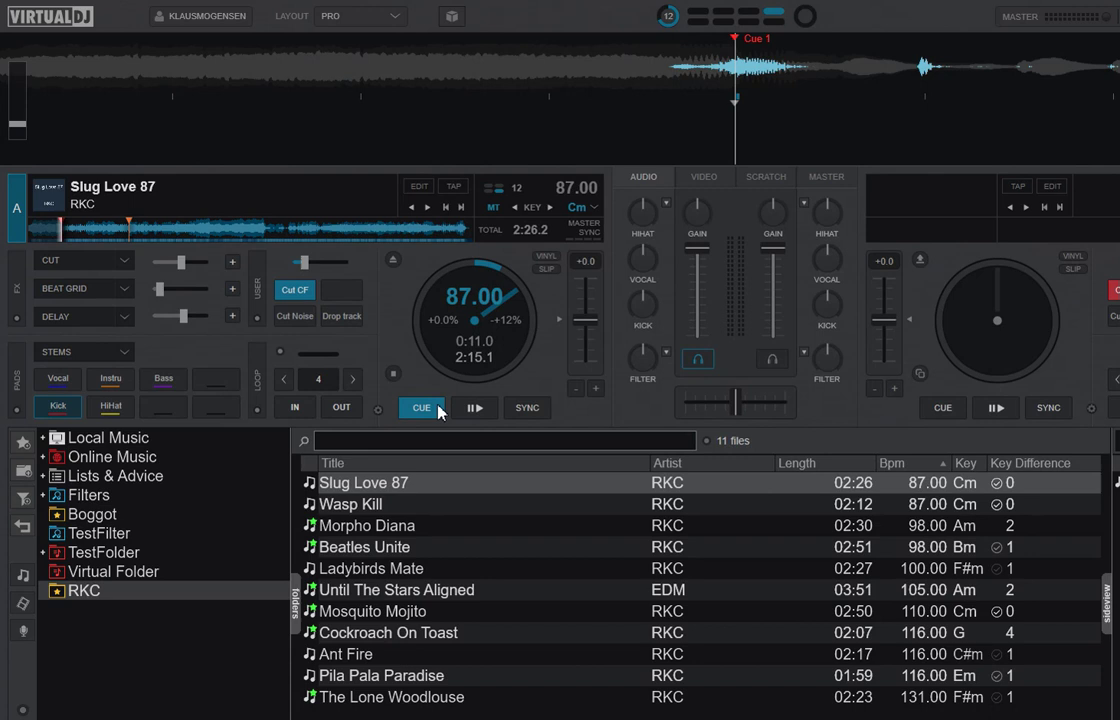
click(393, 262)
drag(367, 512, 412, 345)
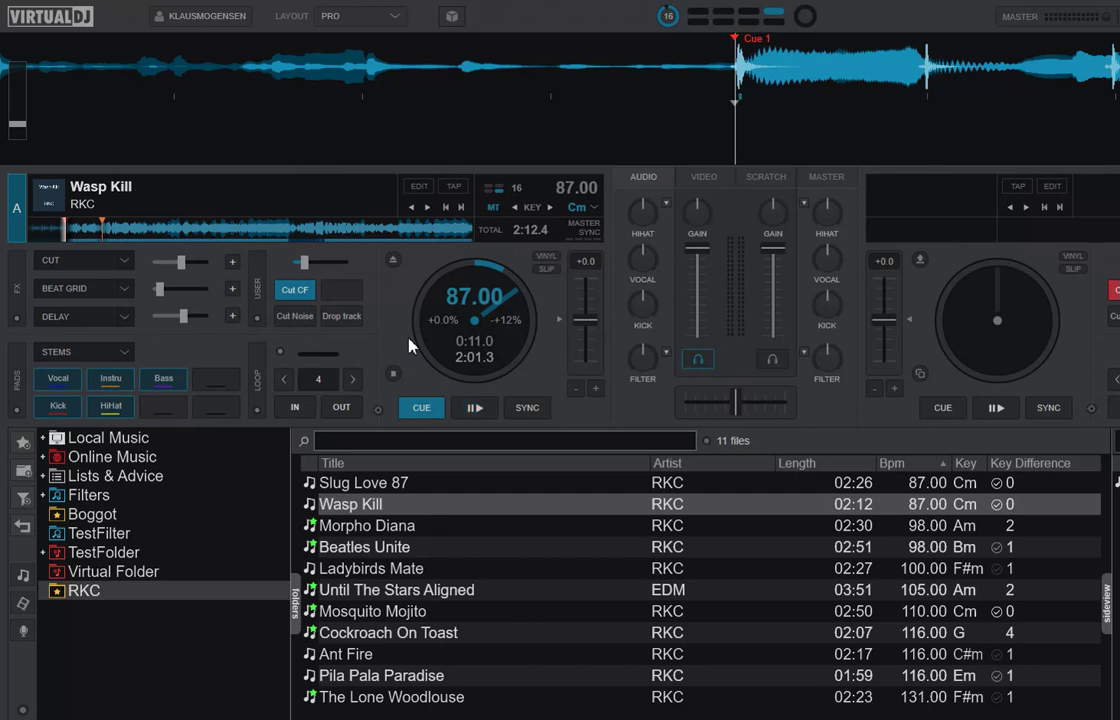
Load Morpho Diana (98 BPM, Am) onto deck A, replacing Wasp Kill, then view and dismiss its track options menu.
click(415, 533)
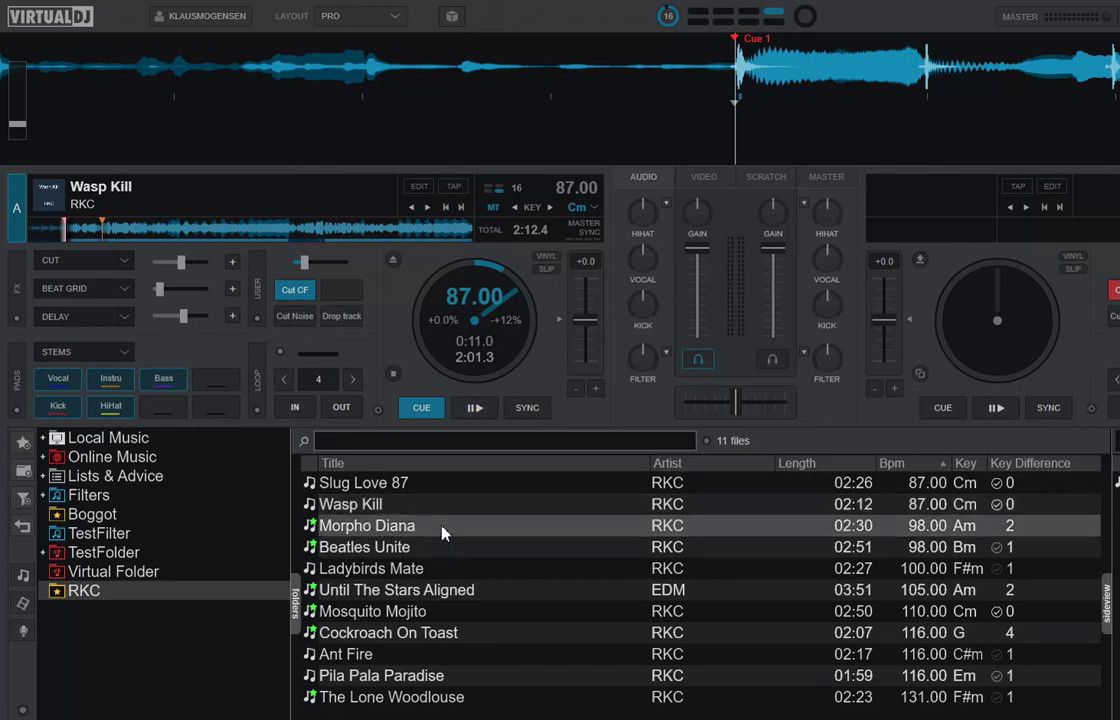
drag(443, 532, 432, 345)
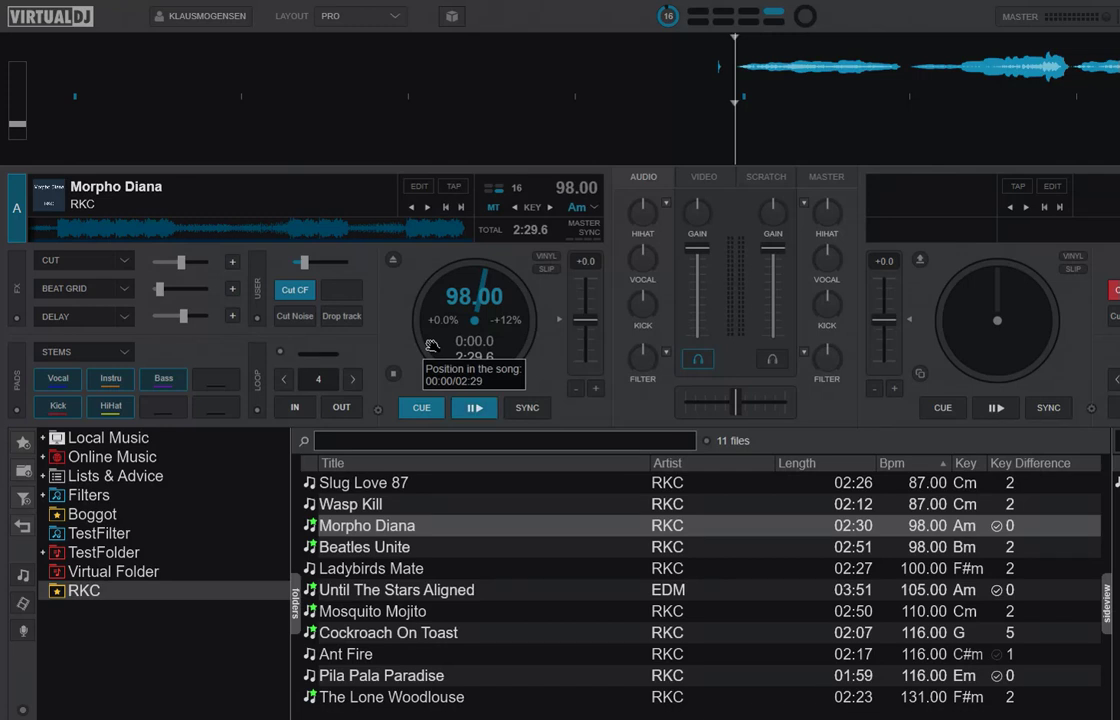
right_click(407, 530)
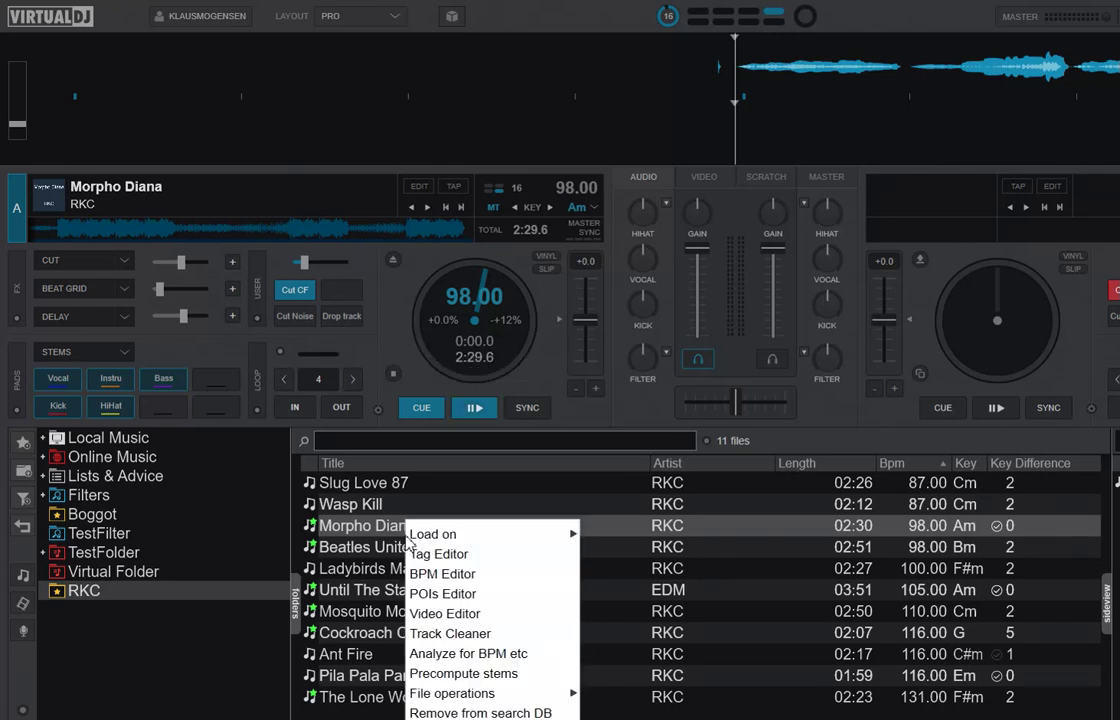
click(393, 538)
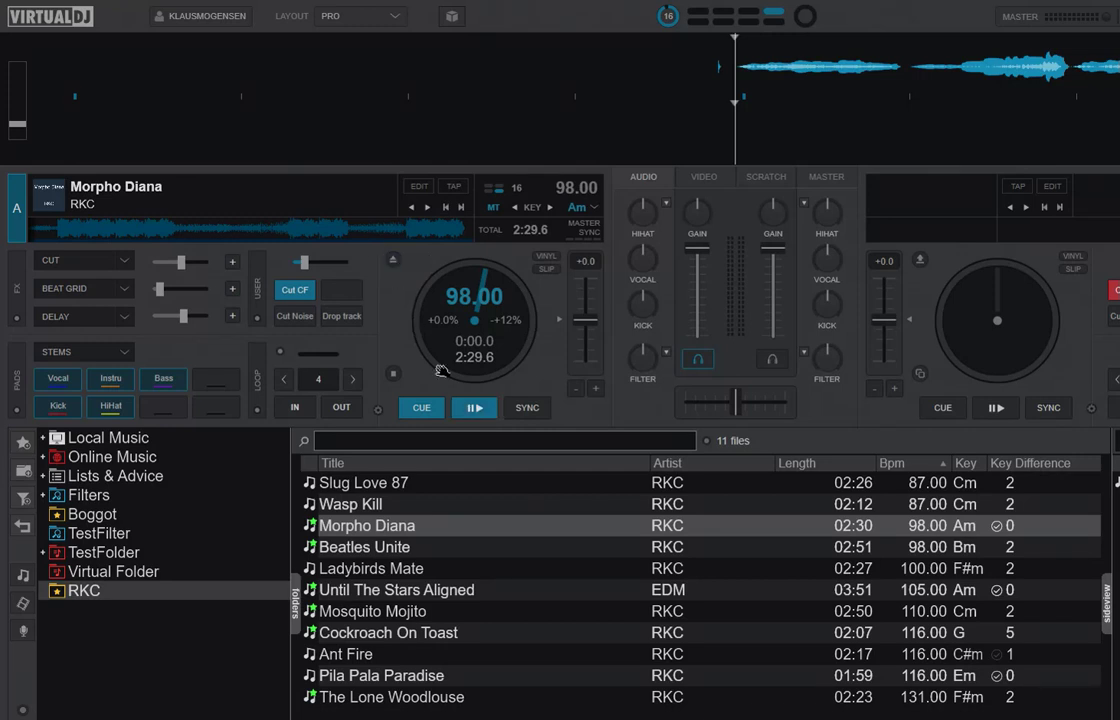
Play Morpho Diana on deck A, mute and restore the vocal, kick and hi-hat stems, then cue back to 0:00.0.
click(476, 409)
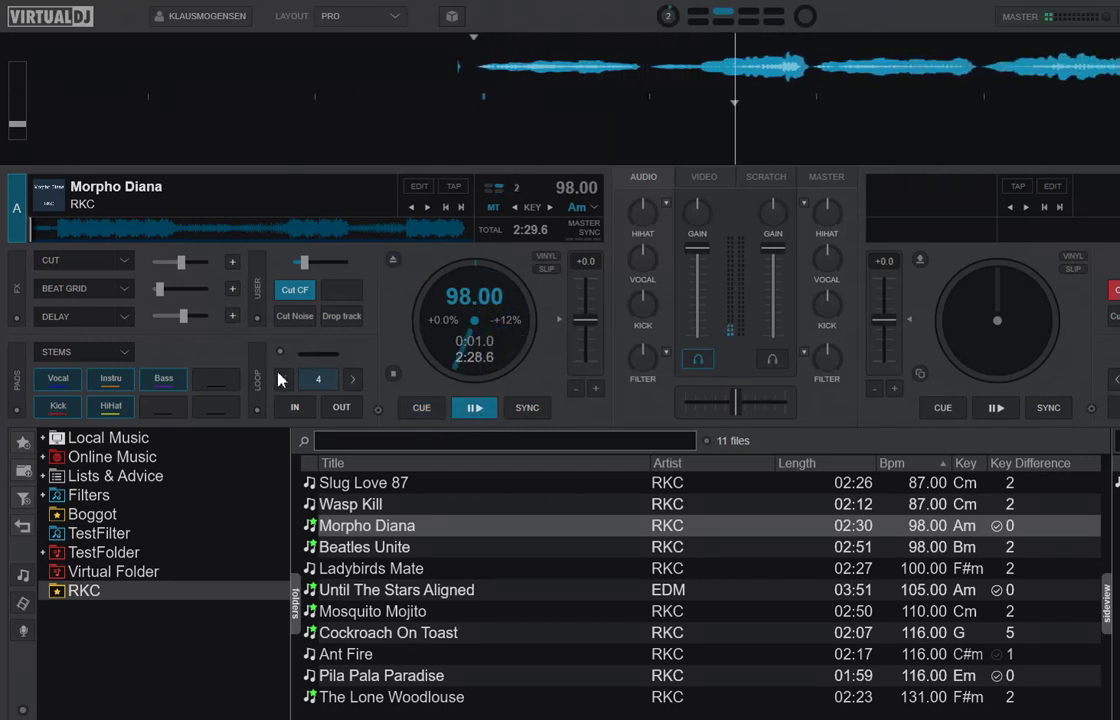
click(66, 391)
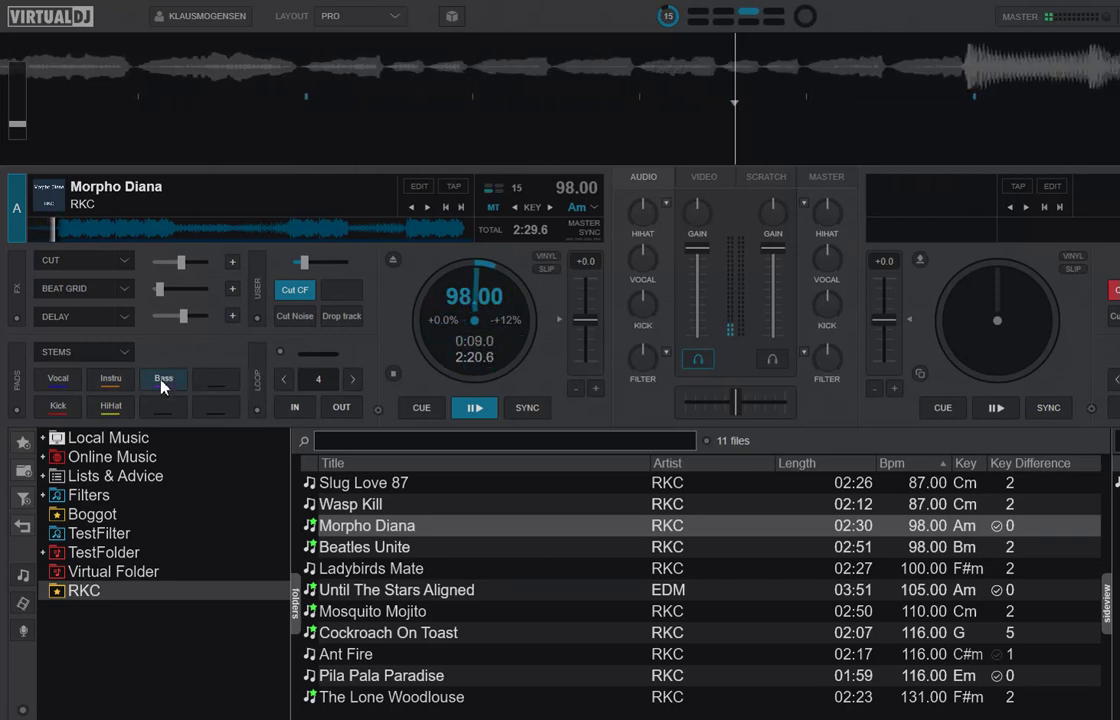
click(112, 380)
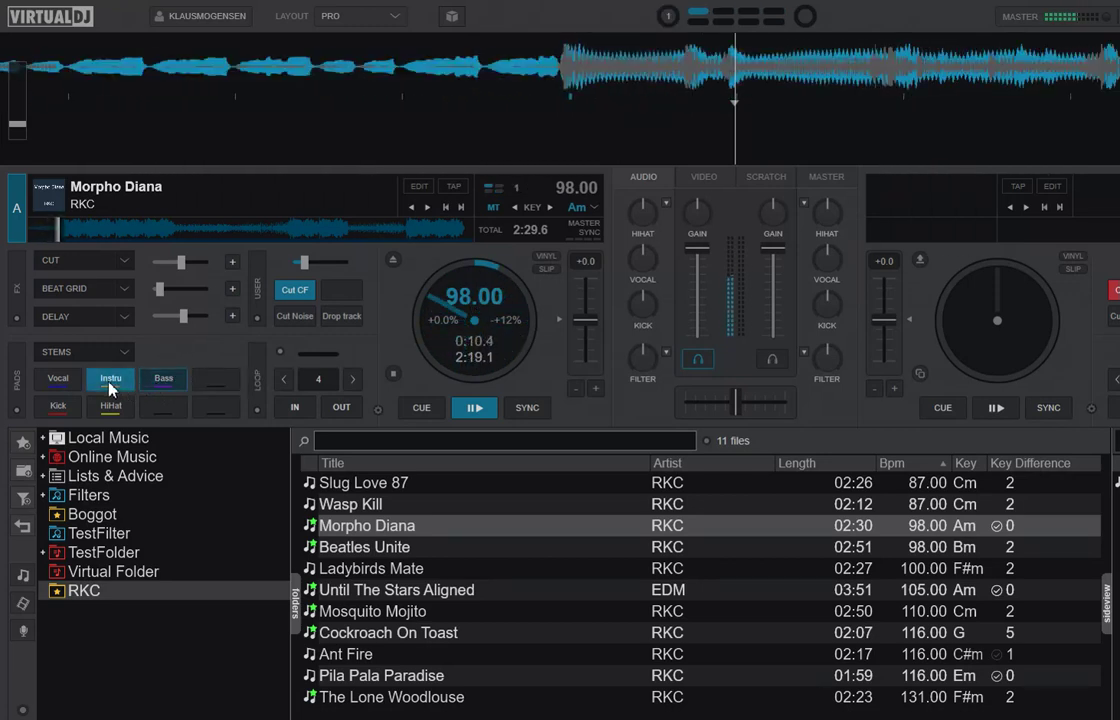
click(58, 404)
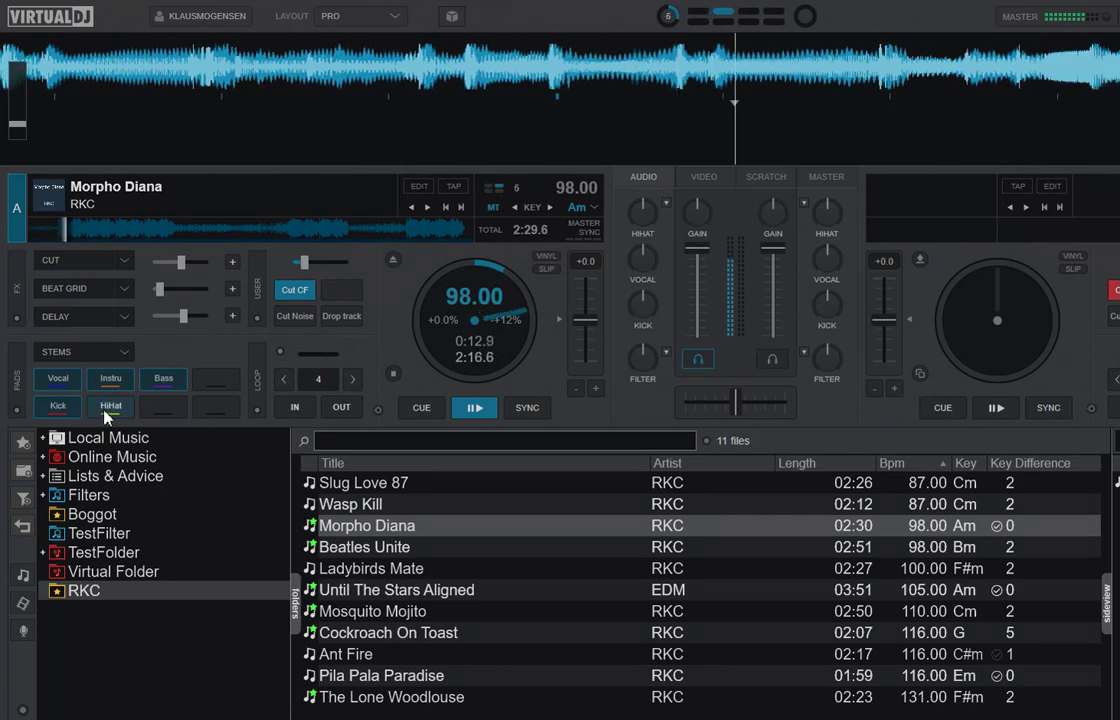
click(424, 409)
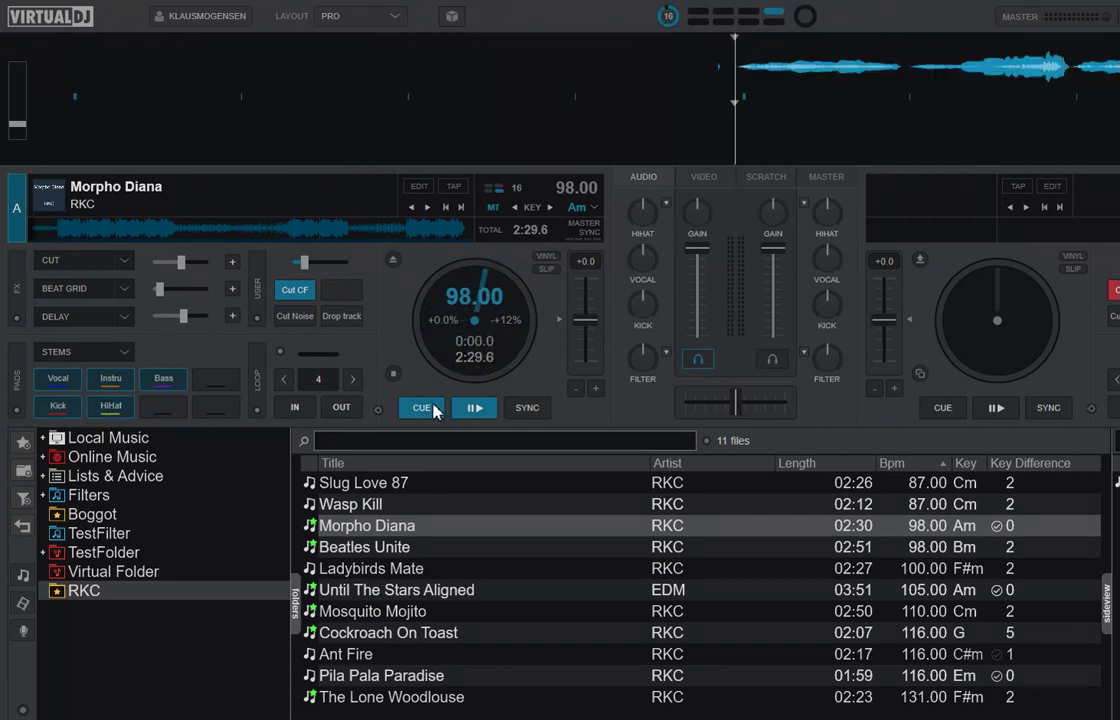